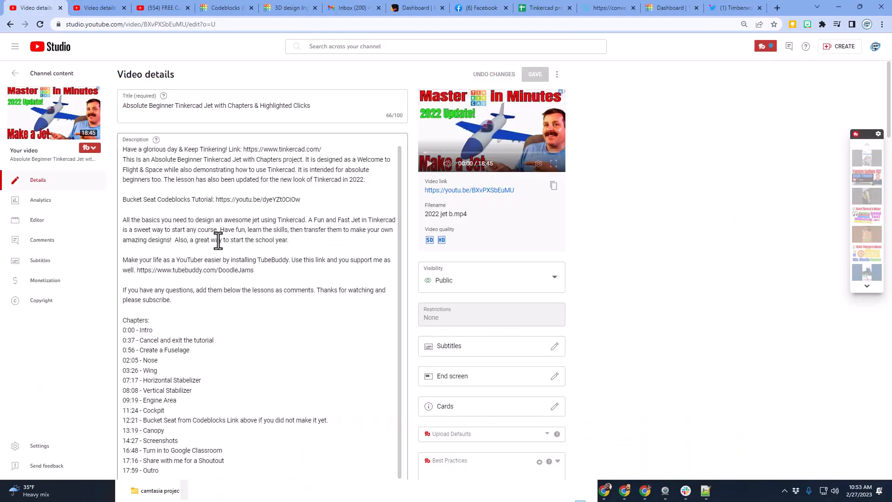
Open the jet video's subtitles page and add Hindi as a subtitle language.
click(35, 263)
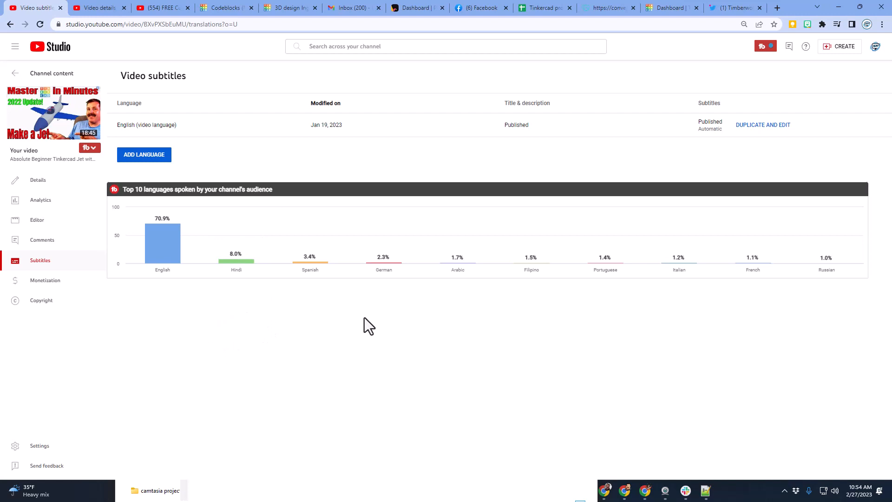
click(143, 161)
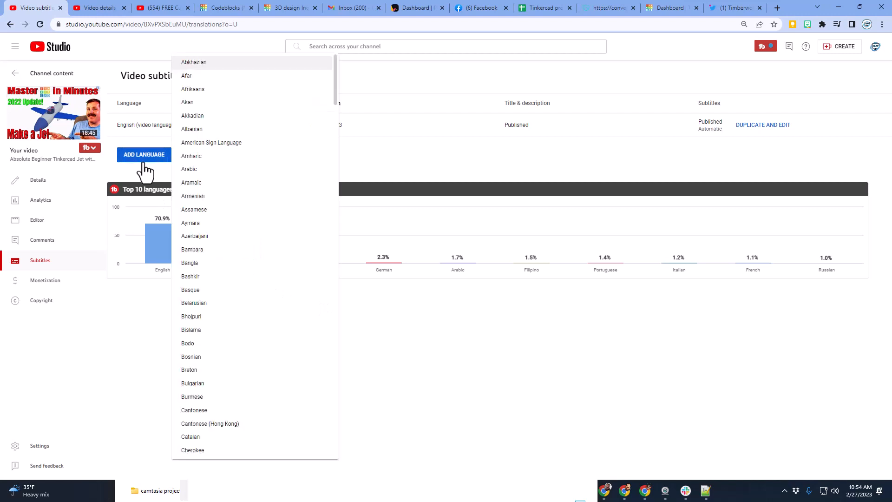
scroll(199, 332, down, 15)
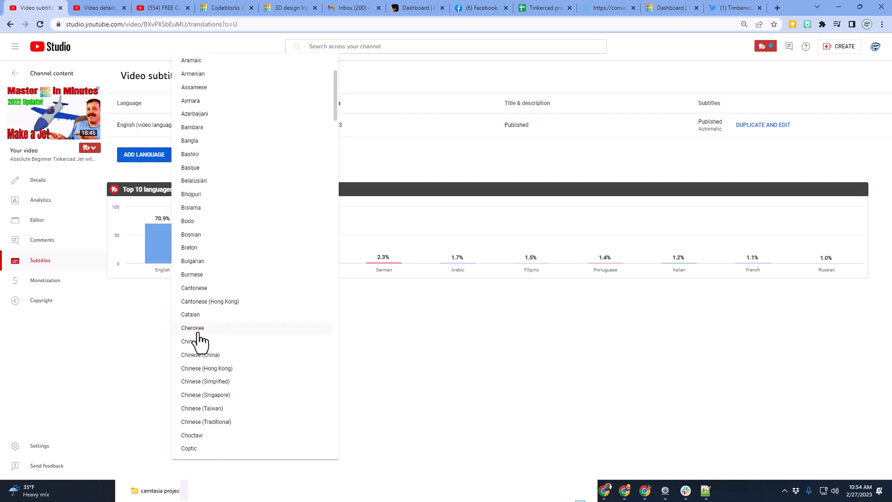
click(194, 377)
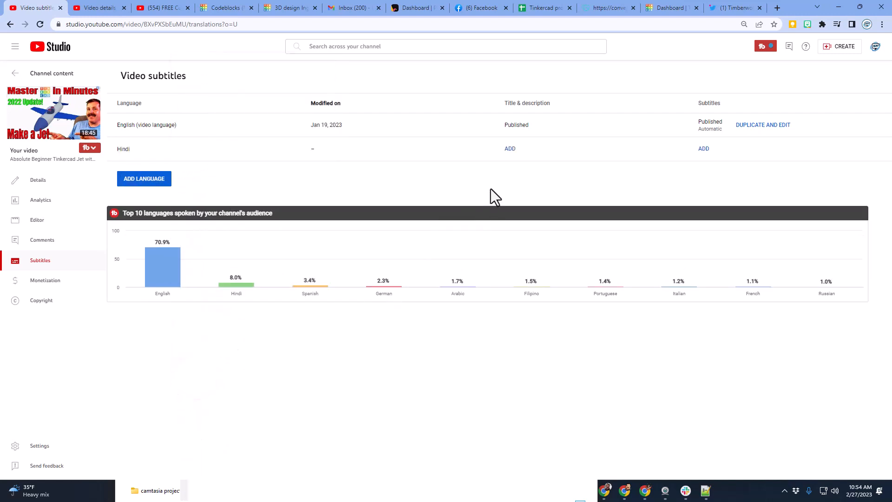
Auto-translate the video's title and description into Hindi with TubeBuddy and publish the translation.
click(511, 148)
click(610, 107)
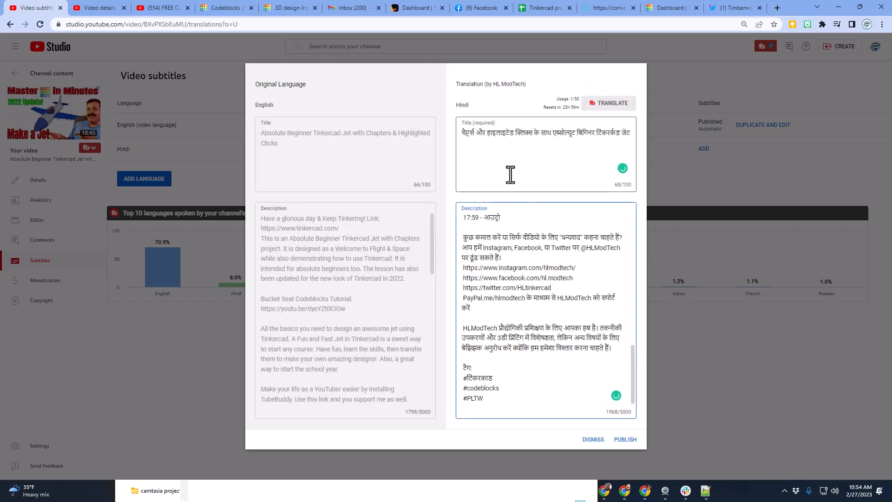
click(620, 440)
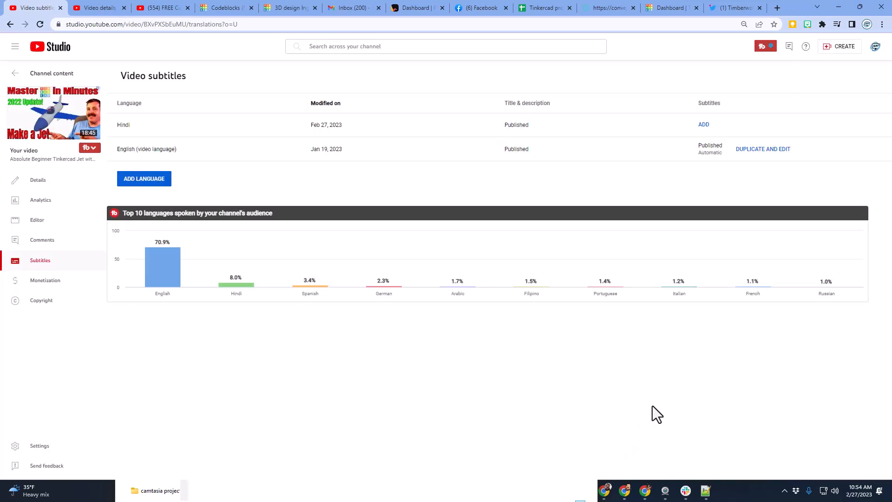
Download the automatic English captions in .sbv format to the Downloads folder as jetcaptions.sbv.
click(706, 124)
click(801, 149)
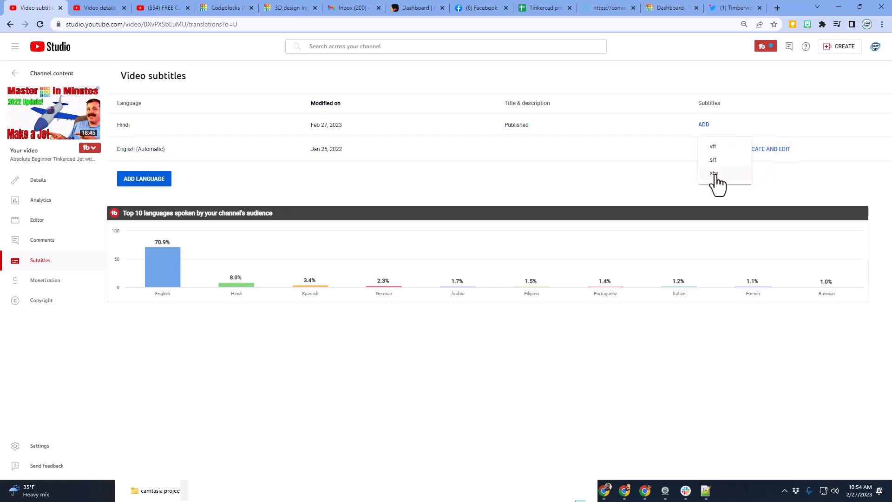
click(714, 173)
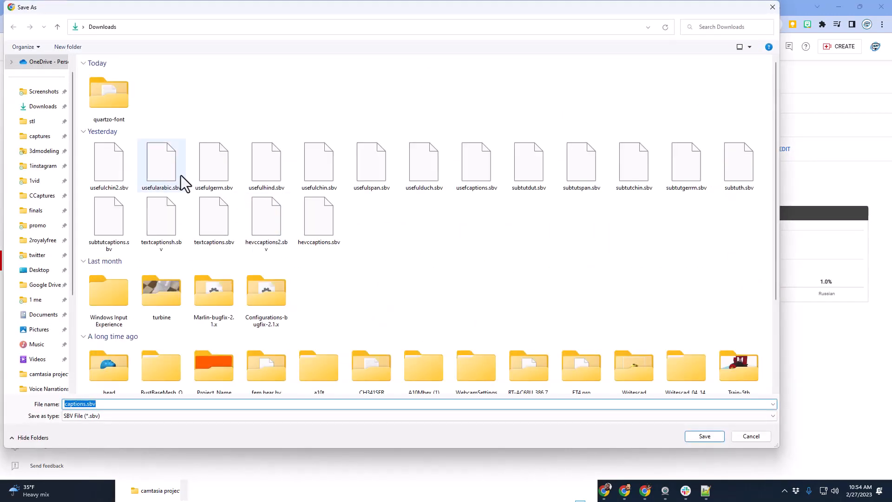
click(65, 404)
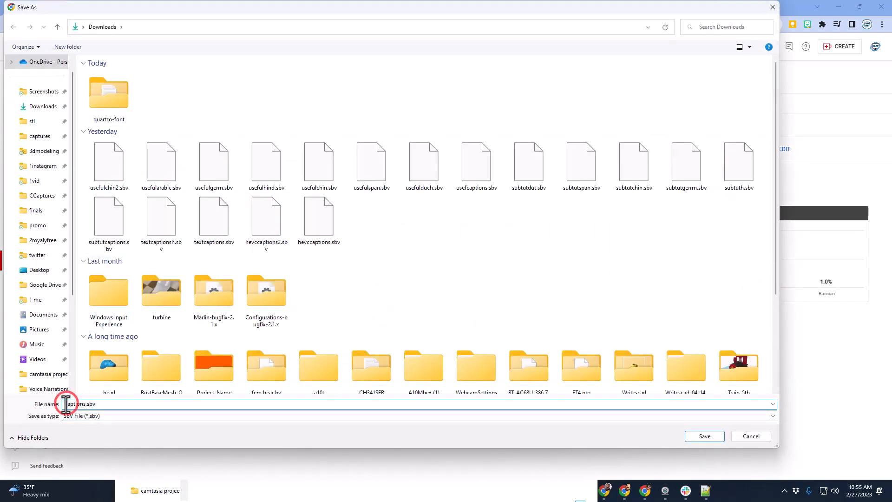
text(jet)
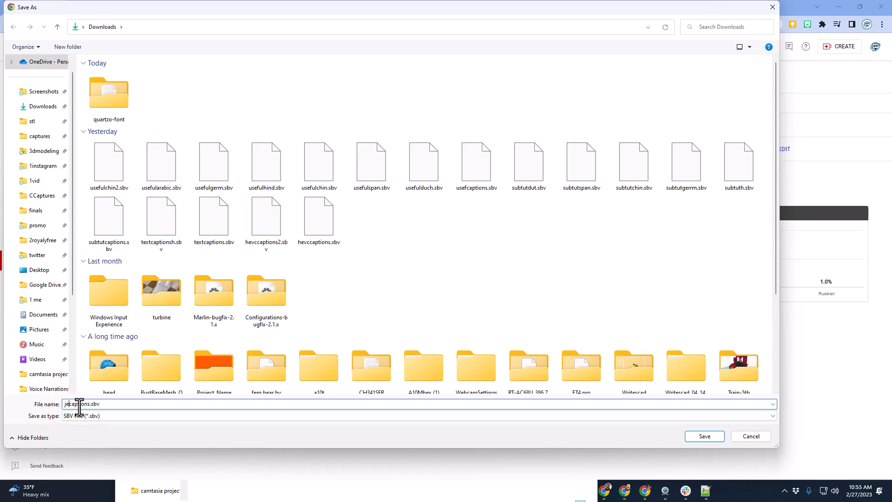
click(706, 436)
Switch to Notepad++ and open jetcaptions.sbv from the Downloads folder.
key(alt+Tab)
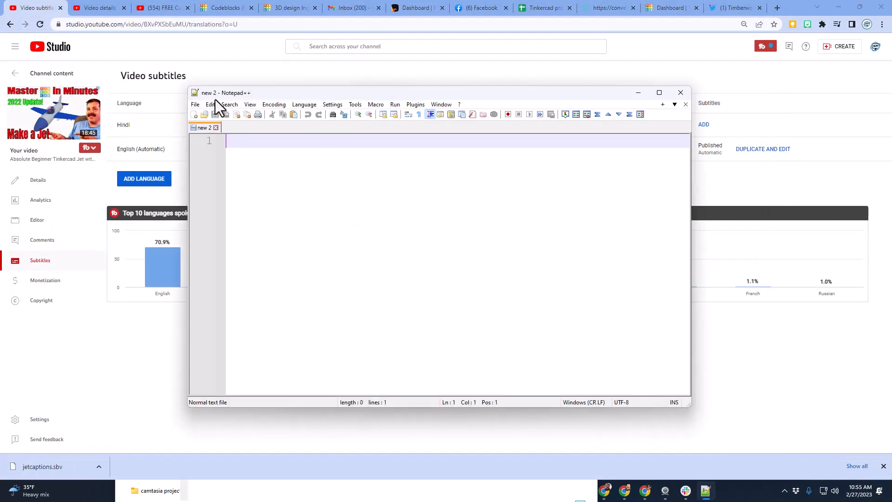
click(195, 105)
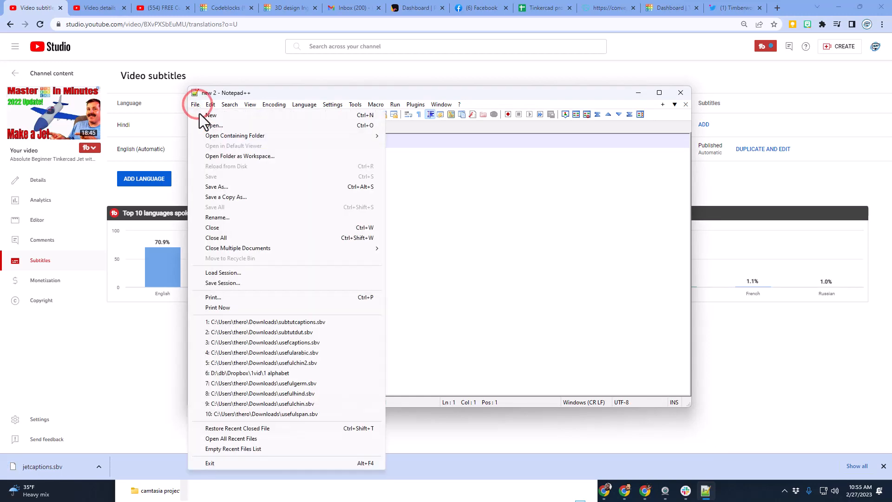
click(208, 125)
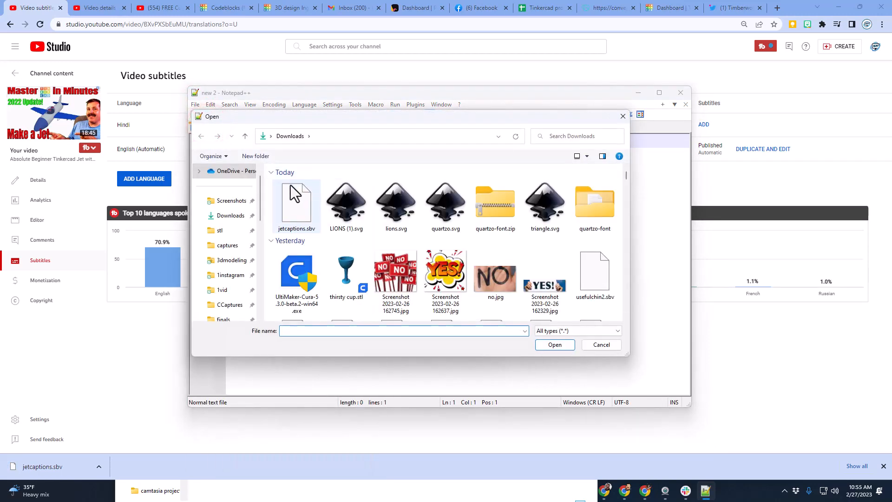
double_click(297, 214)
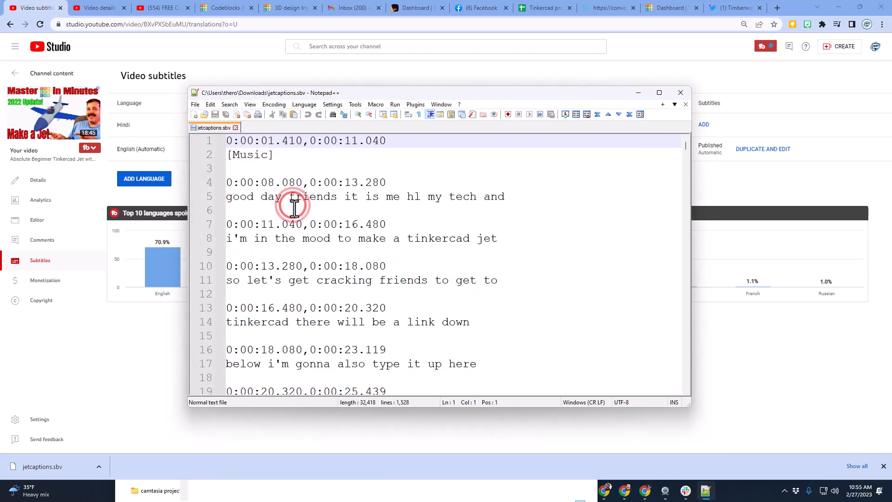
Copy the entire caption text and paste it into the English source field of Google Translate.
key(ctrl+a)
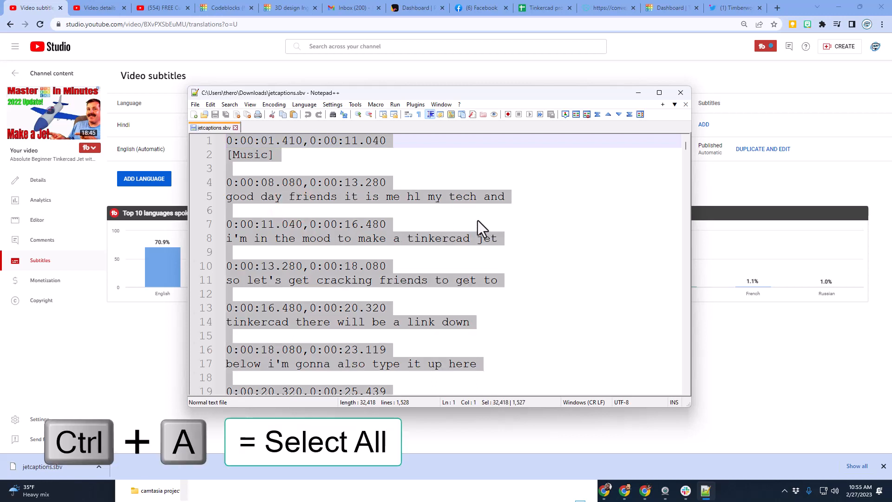
key(ctrl+c)
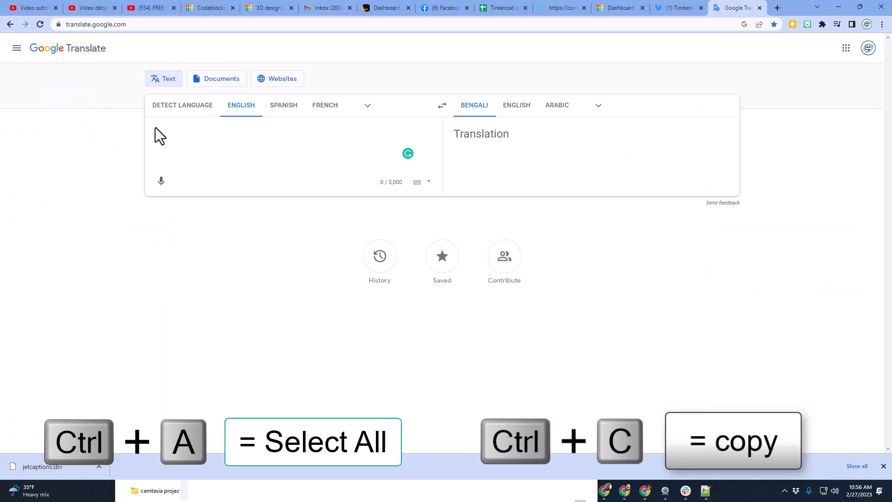
click(223, 152)
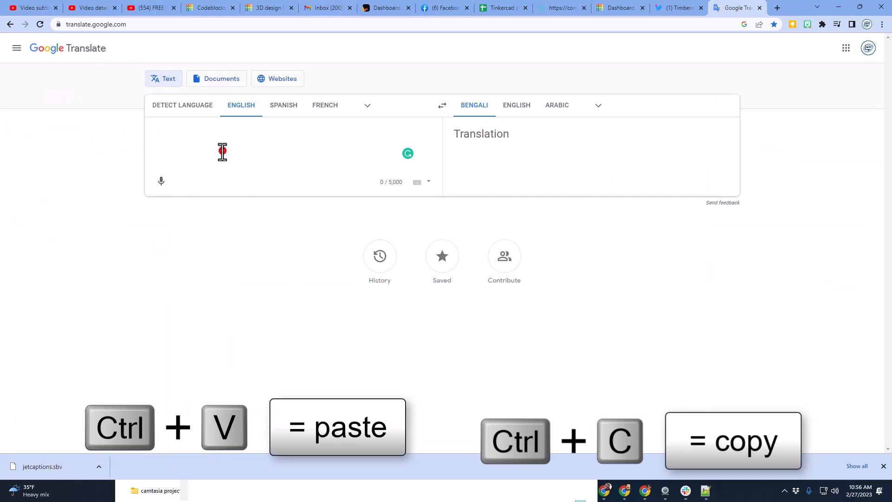
key(ctrl+v)
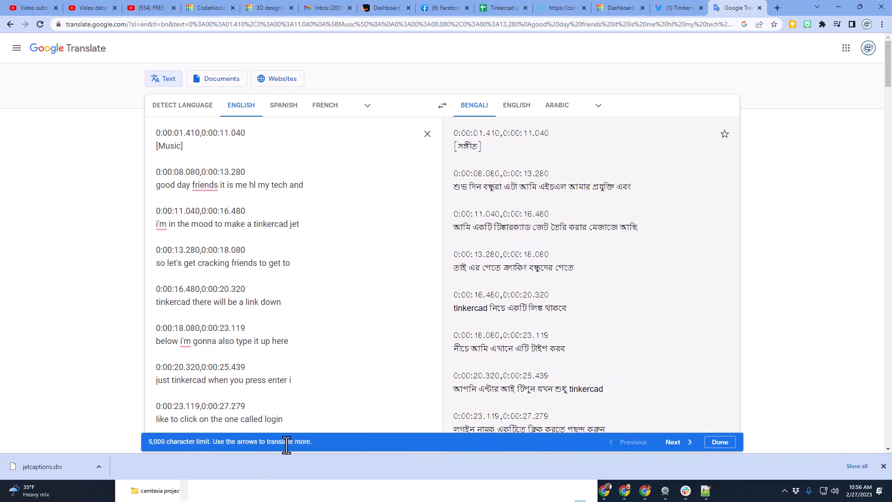
Set the translation's target language to Hindi.
click(599, 106)
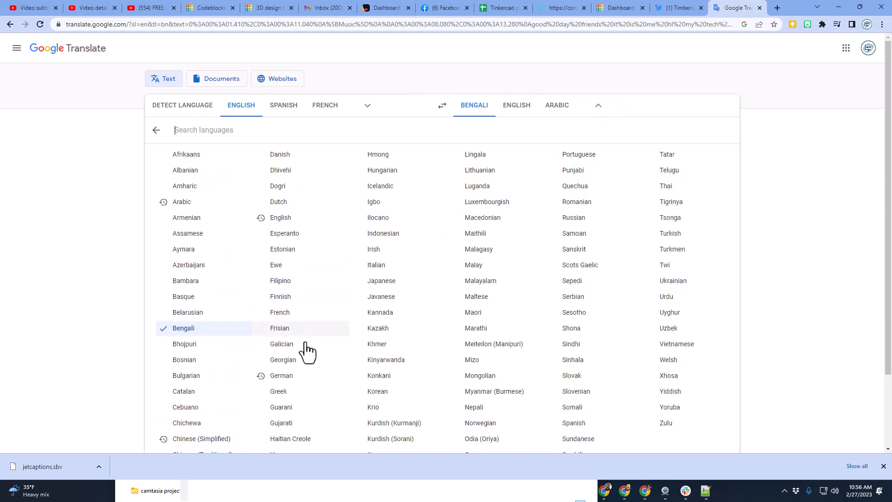
scroll(285, 406, down, 2)
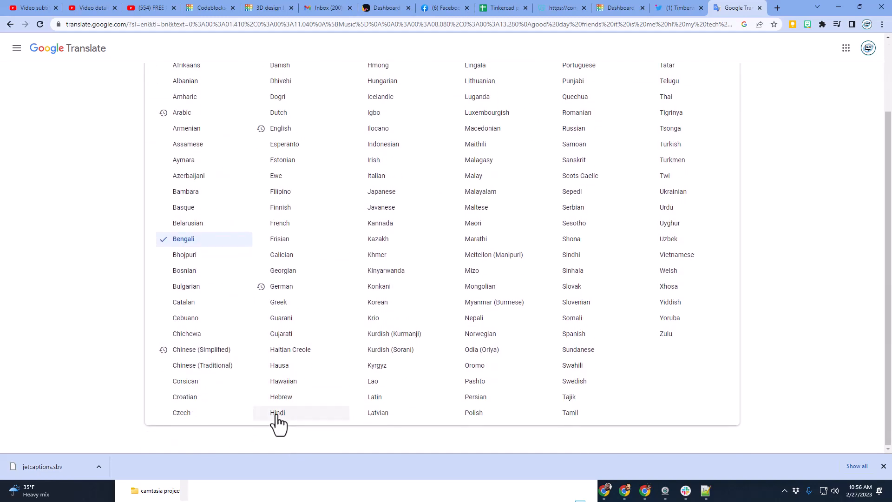
click(277, 413)
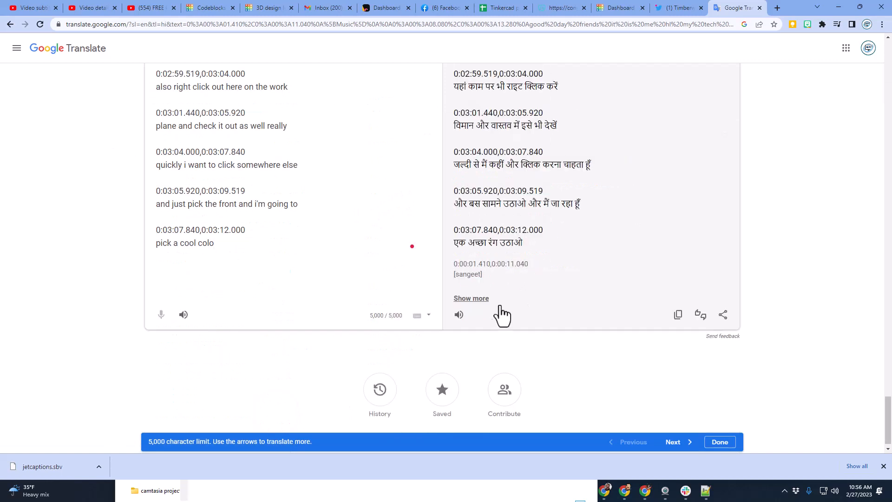
Copy the first section of the Hindi translation and paste it into a new Notepad++ document.
key(End)
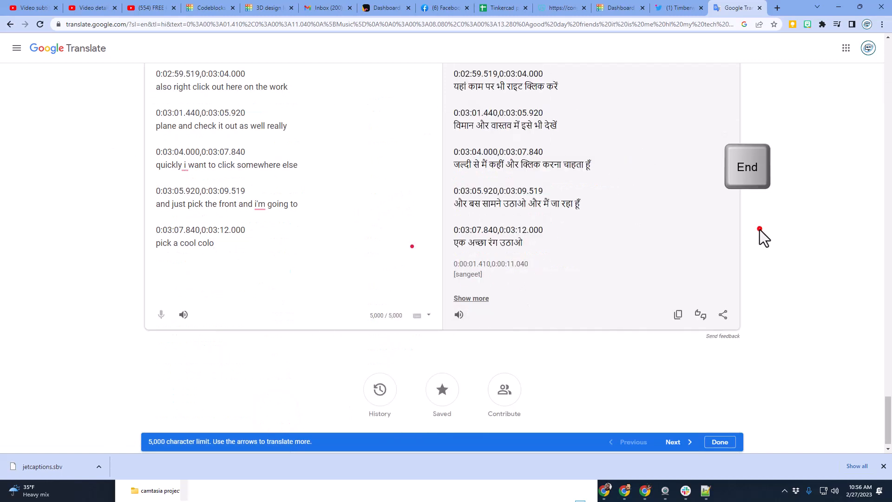
scroll(758, 233, down, 1)
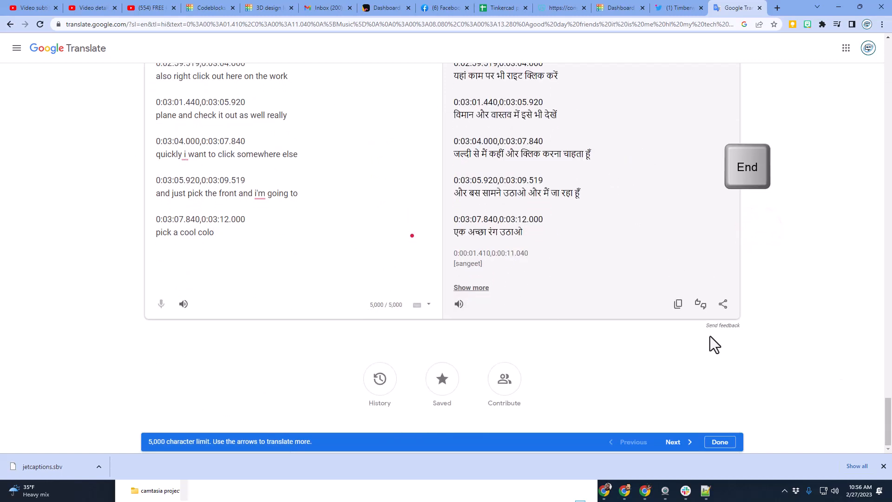
click(678, 305)
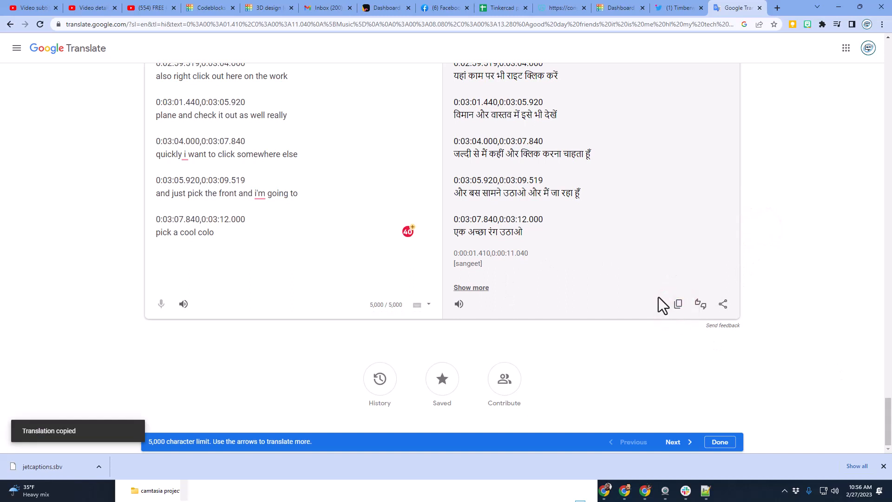
click(707, 491)
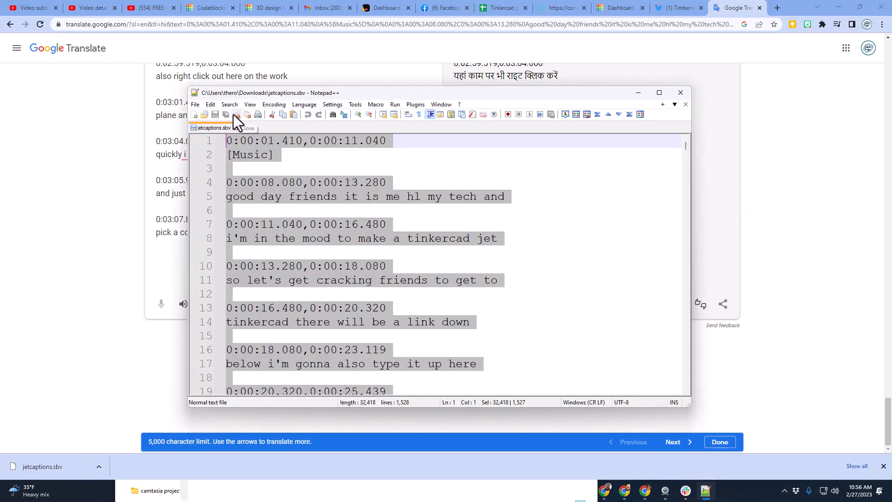
click(194, 114)
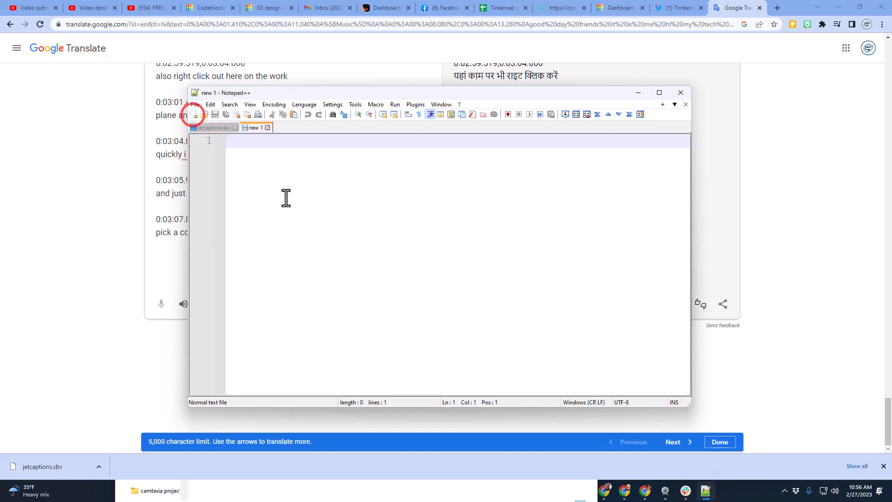
click(286, 196)
key(ctrl+v)
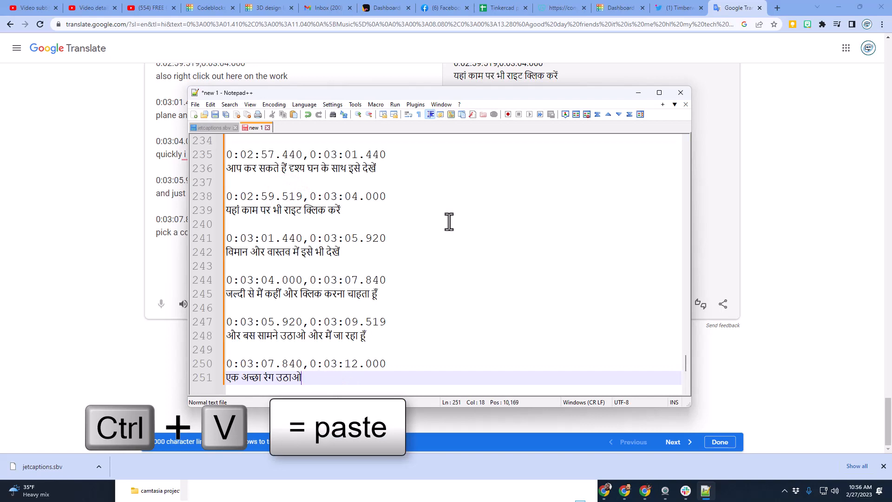
Advance Google Translate to the second caption section, copy its Hindi translation and append it to the end of the new Notepad++ document.
click(616, 70)
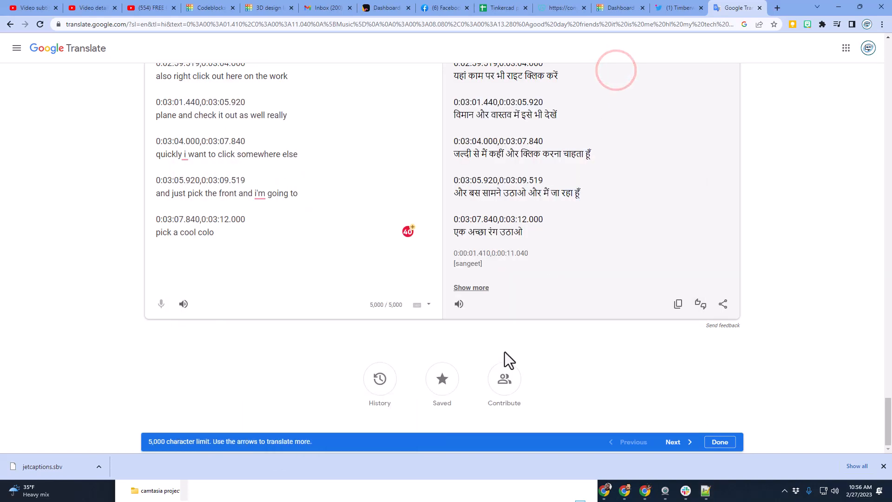
click(671, 442)
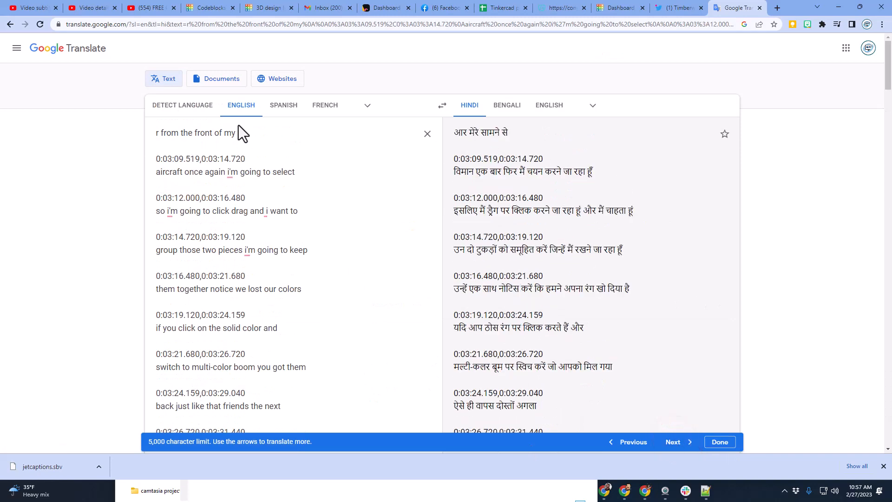
key(End)
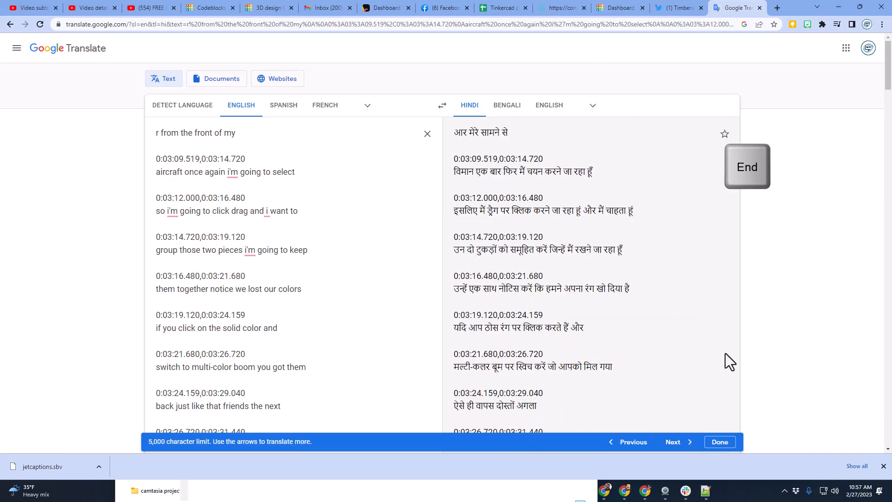
key(End)
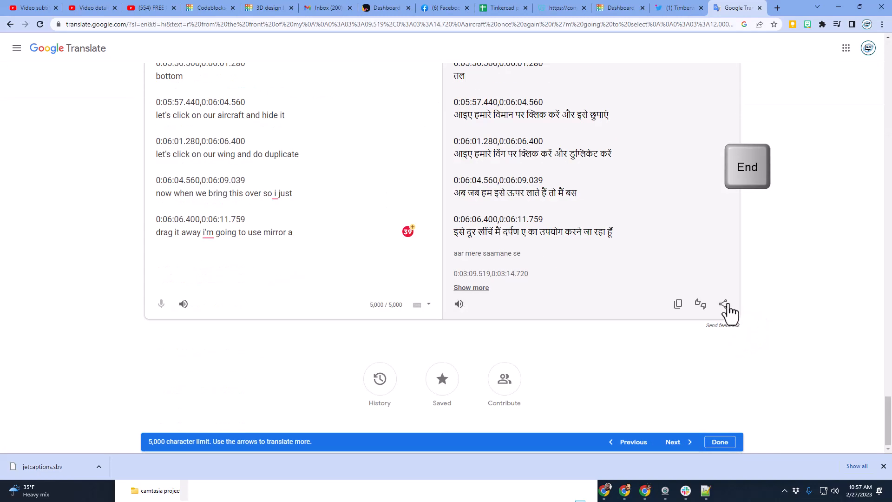
click(680, 307)
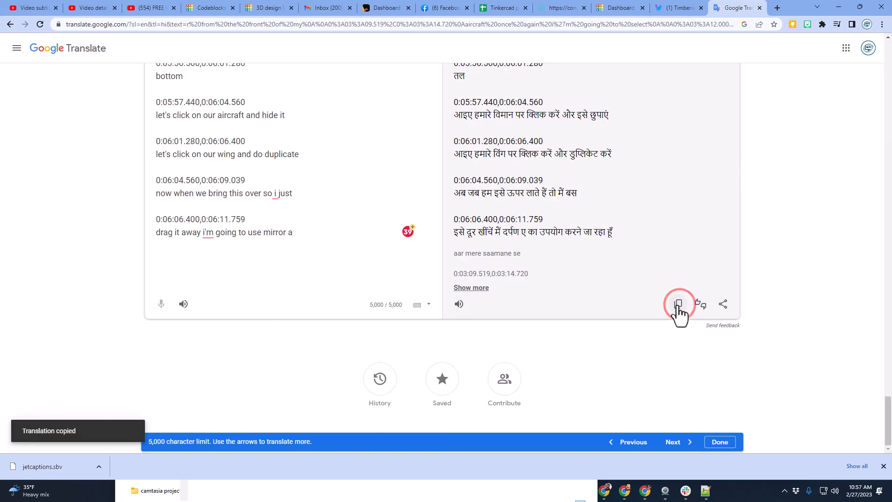
click(703, 488)
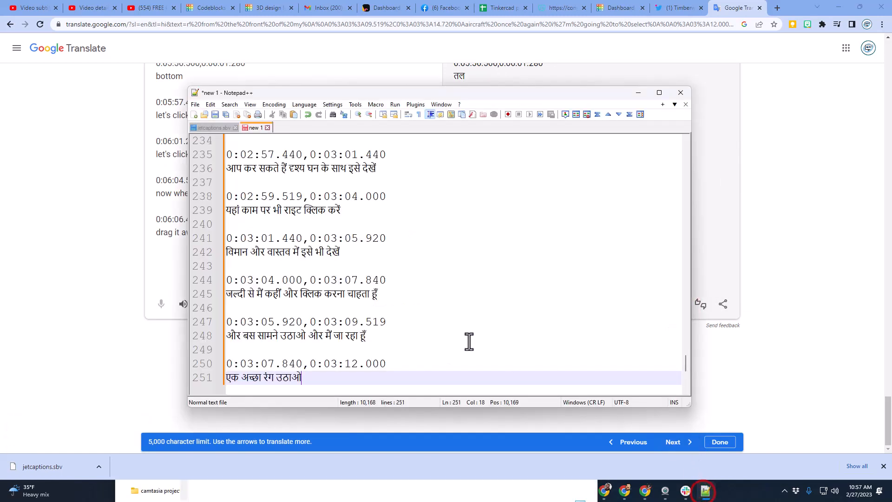
click(333, 377)
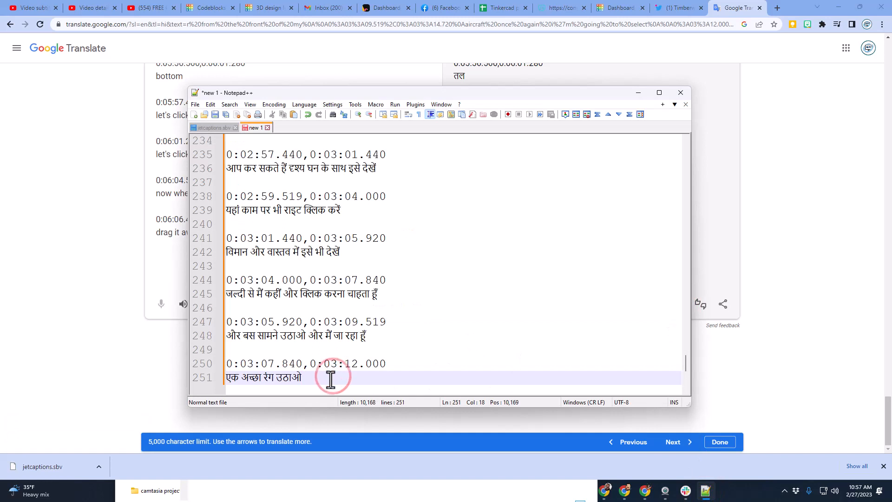
key(ctrl+v)
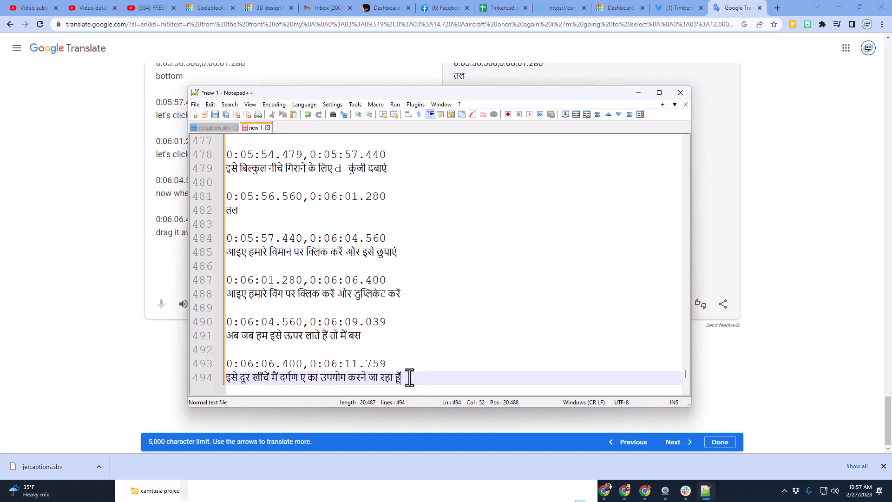
Advance Google Translate to the third caption section, copy its Hindi translation and append it to the end of the Notepad++ document.
click(734, 396)
click(673, 444)
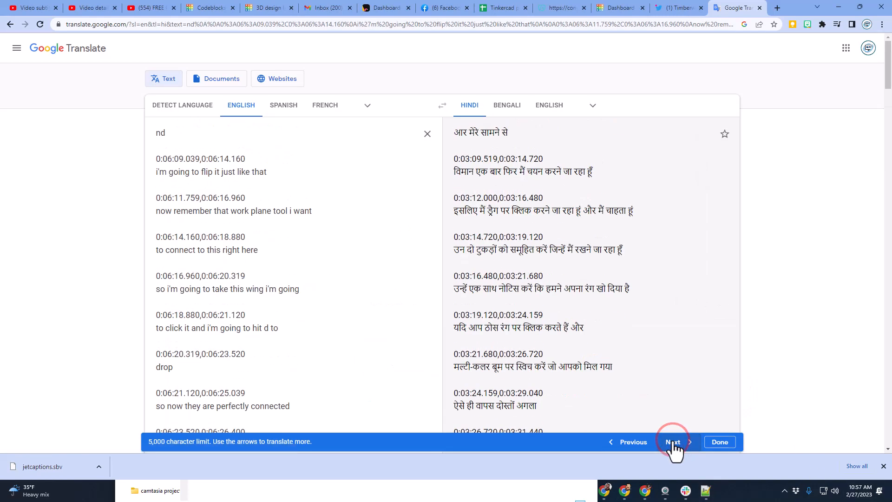
key(End)
click(755, 370)
key(End)
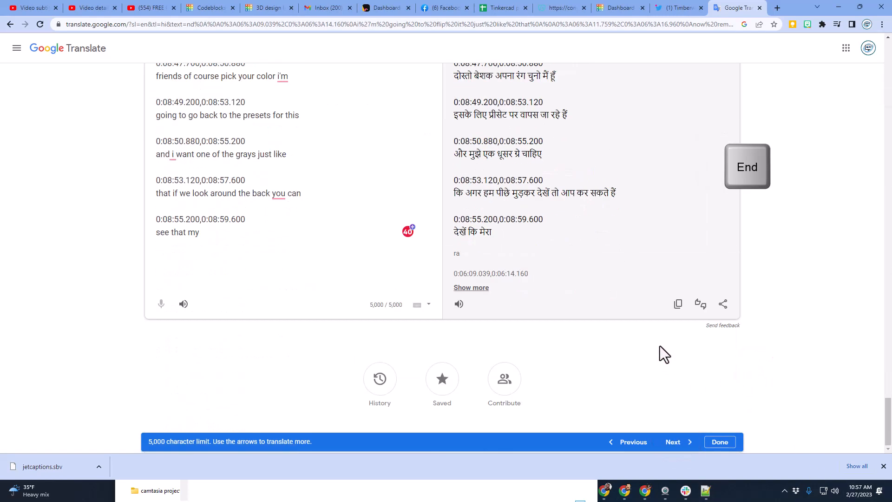
click(678, 307)
key(ctrl+v)
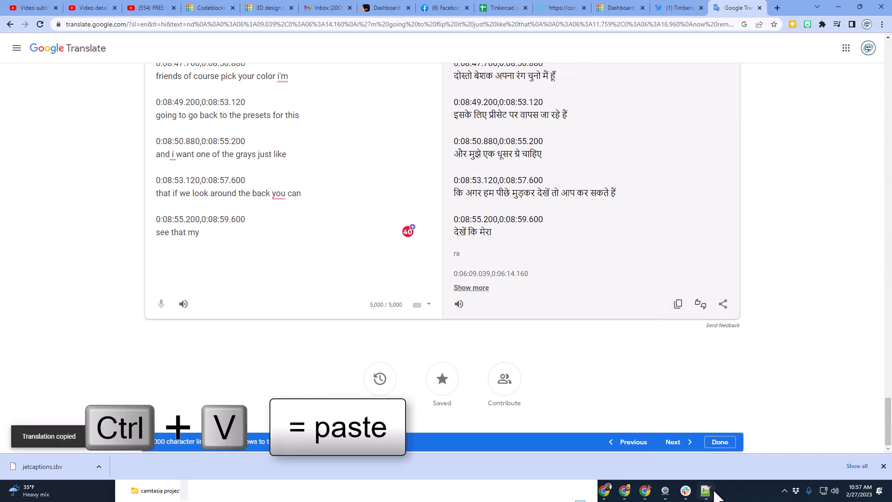
click(706, 490)
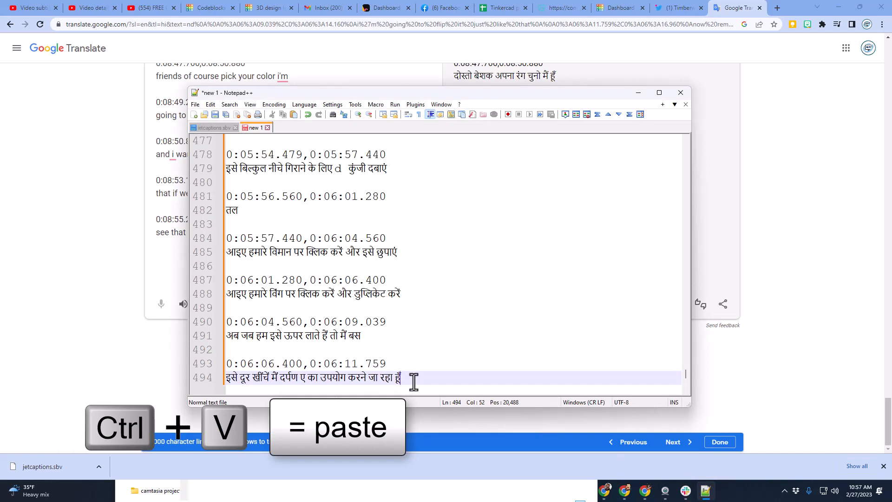
key(ctrl+v)
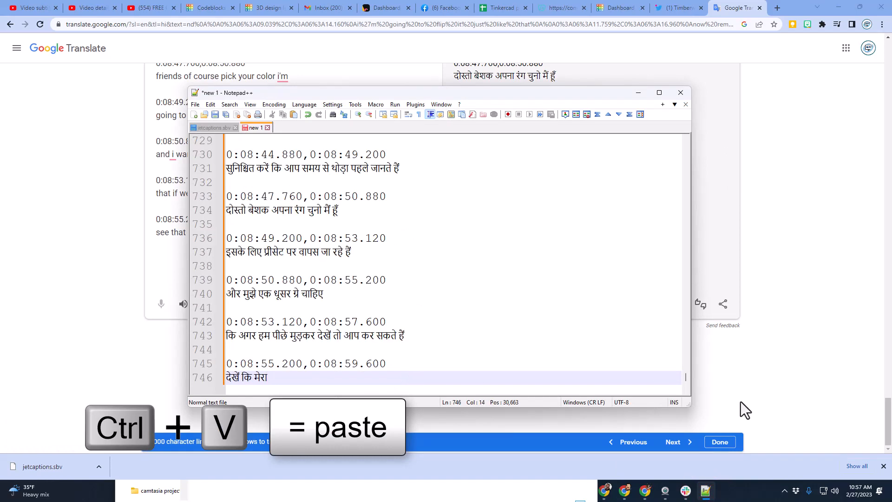
Advance Google Translate to the fourth caption section, copy its Hindi translation and append it to the end of the Notepad++ document.
click(730, 369)
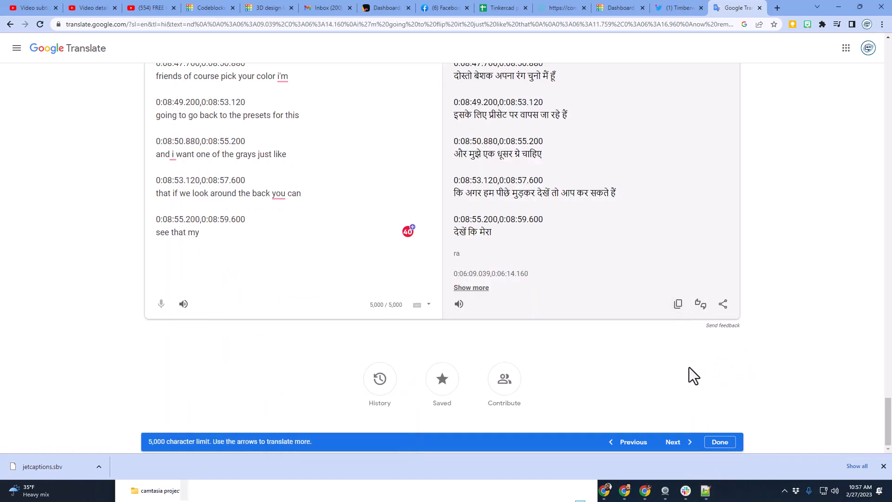
click(669, 442)
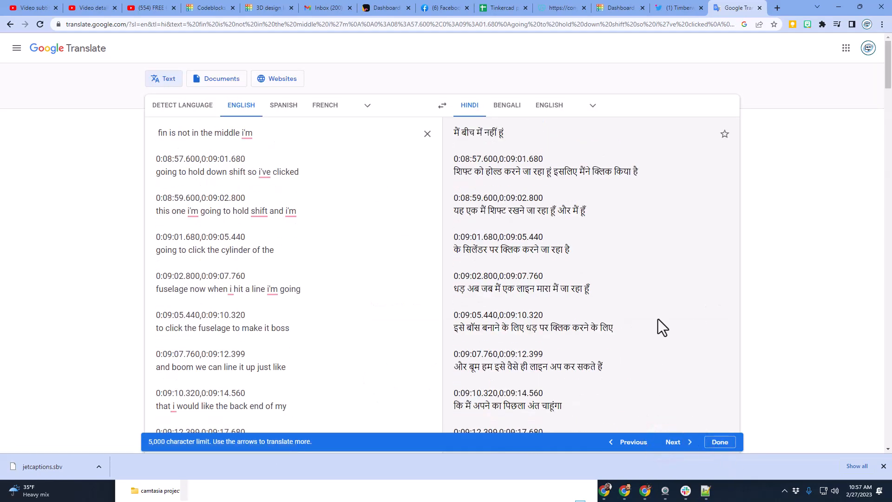
key(End)
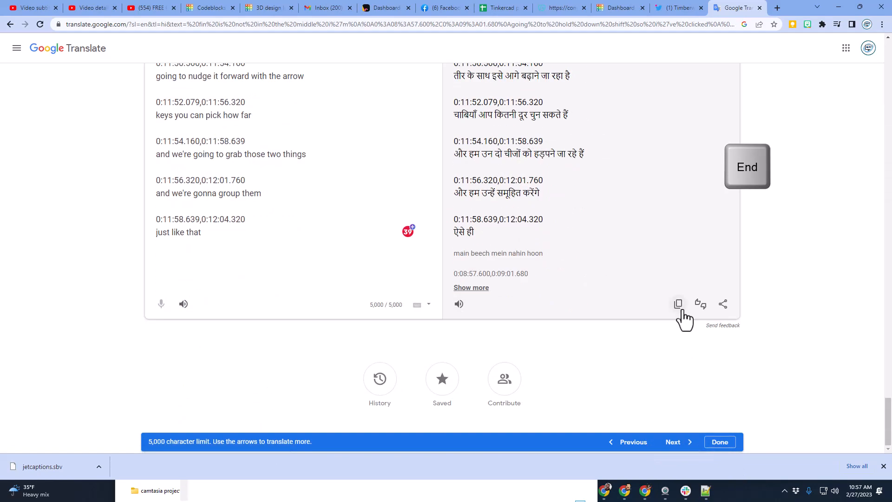
click(680, 309)
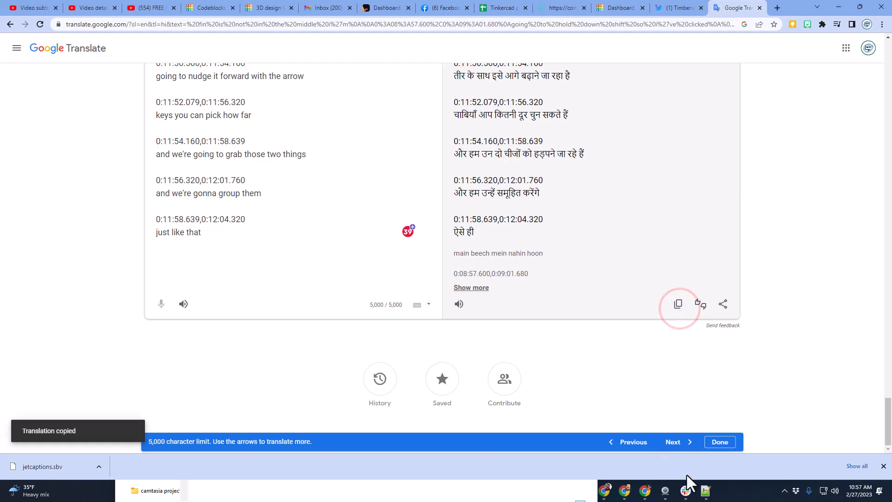
click(706, 491)
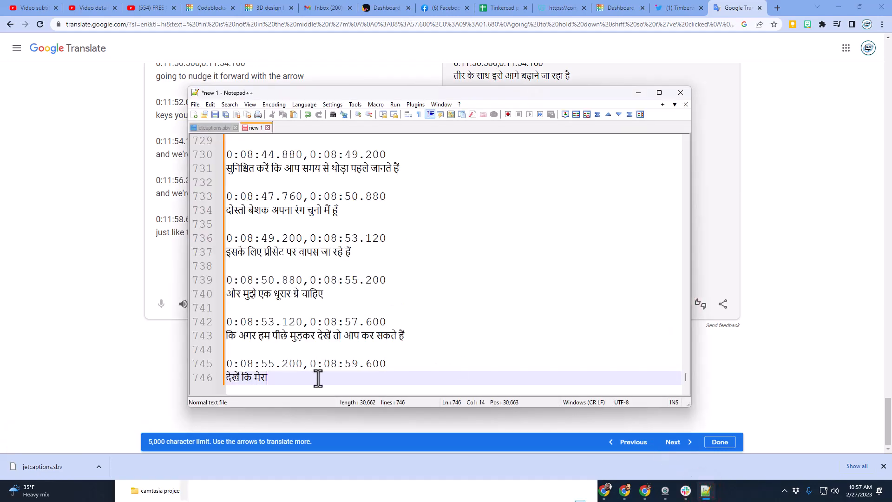
key(ctrl+v)
Advance Google Translate to the fifth caption section, copy its Hindi translation and append it to the end of the Notepad++ document.
click(730, 343)
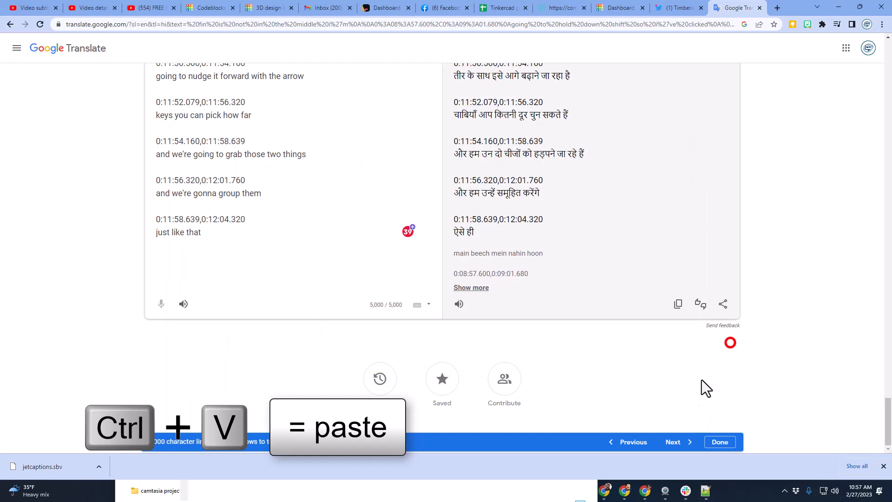
click(673, 442)
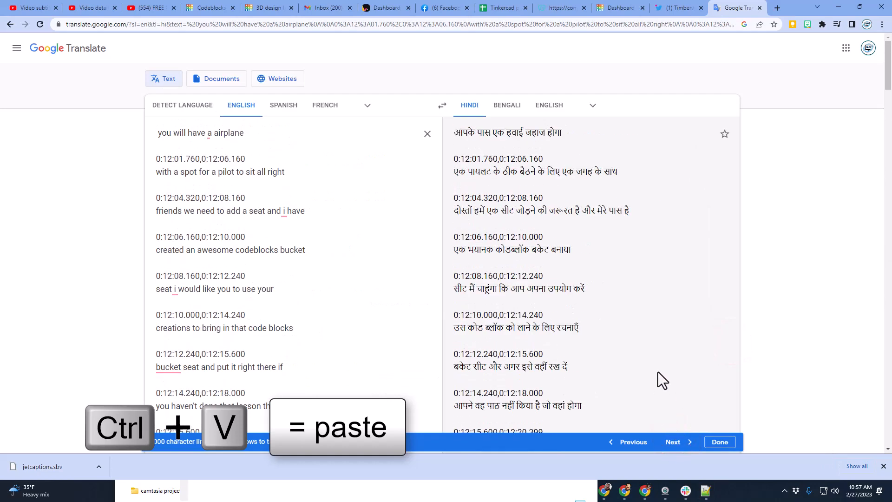
key(End)
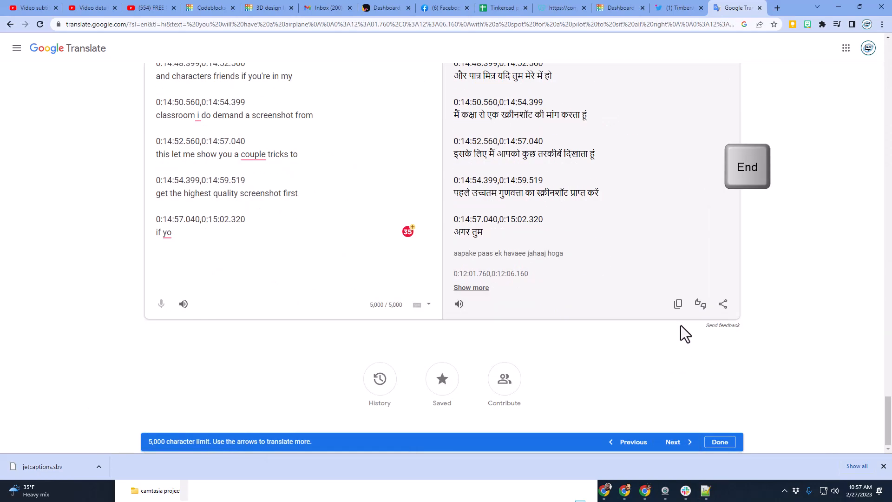
click(678, 304)
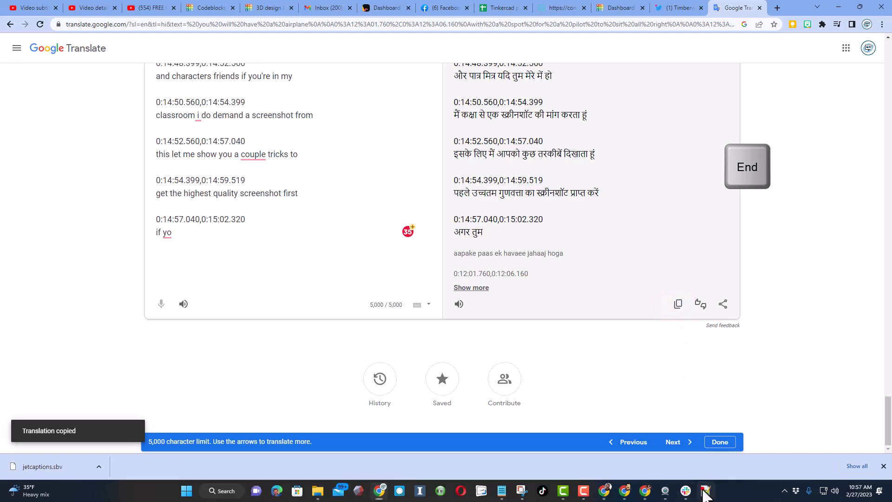
click(706, 491)
key(ctrl+v)
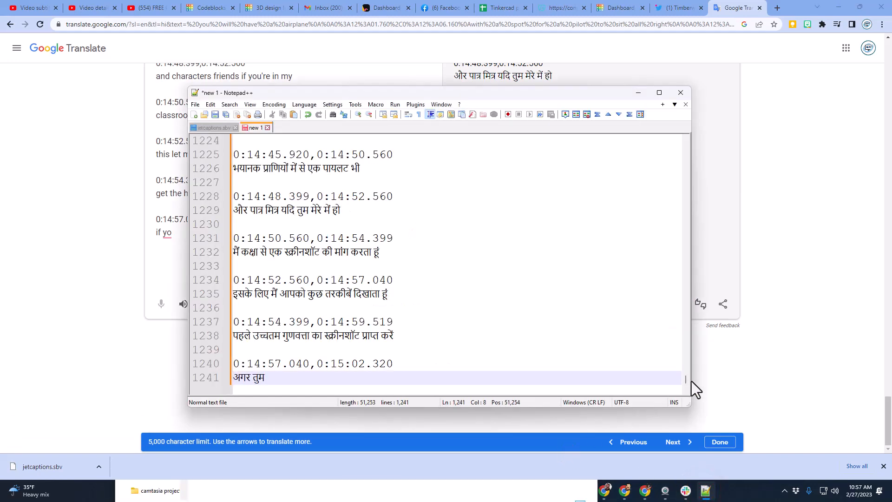
Advance Google Translate to the sixth caption section, copy its Hindi translation and append it to the end of the Notepad++ document.
click(738, 380)
click(683, 447)
key(End)
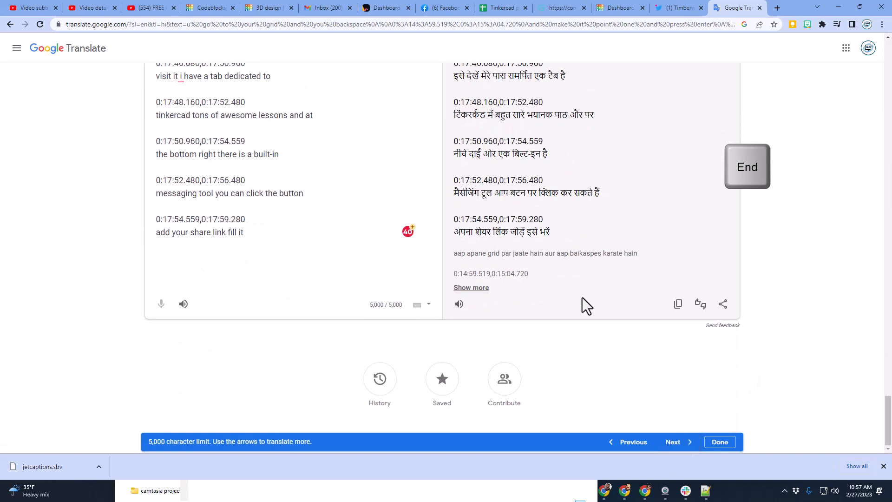
click(678, 305)
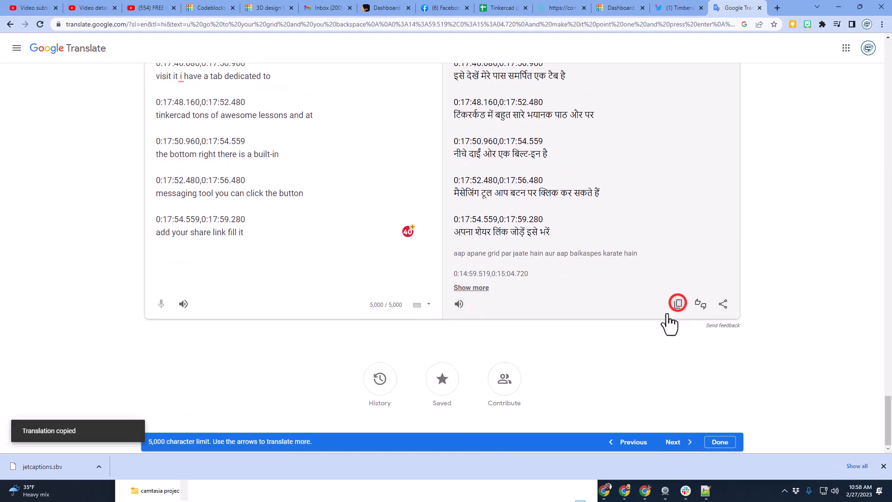
click(705, 492)
key(ctrl+v)
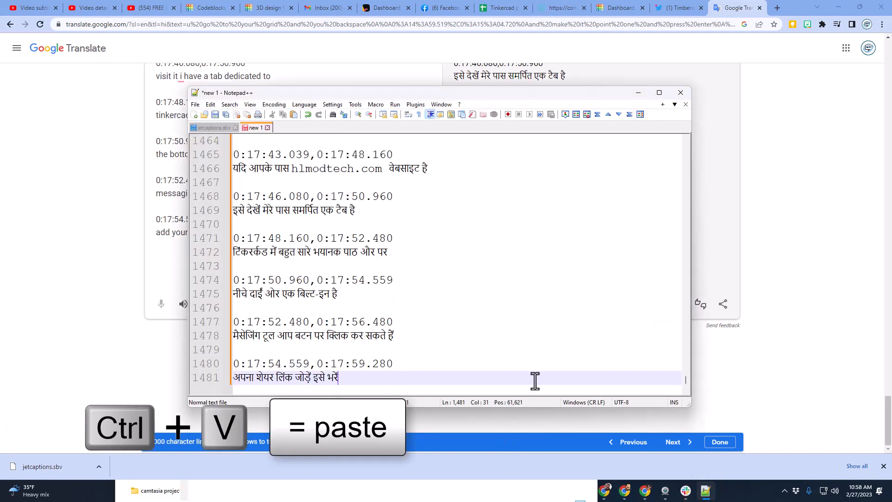
Advance Google Translate to the last caption section, copy its Hindi translation and append it to the end of the Notepad++ document.
click(703, 363)
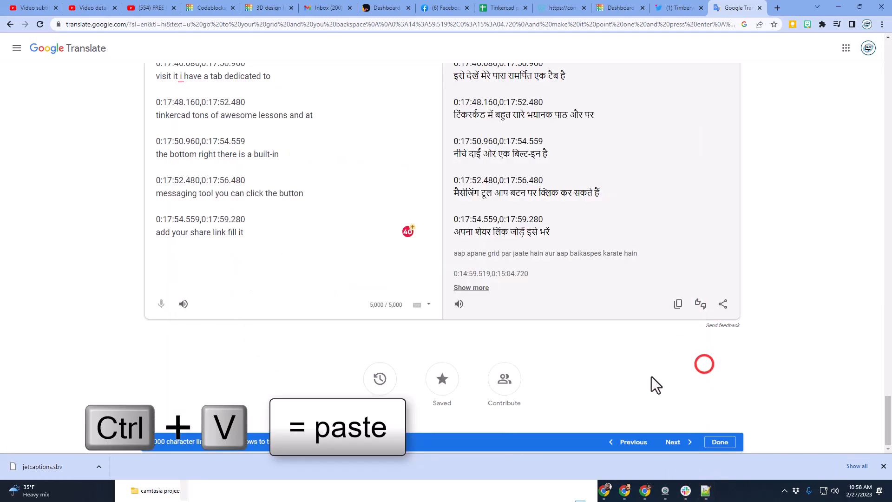
click(666, 442)
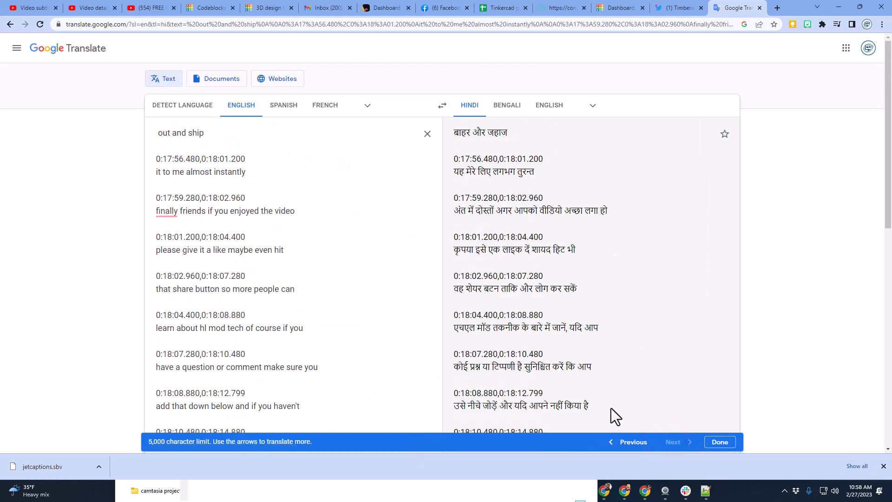
key(End)
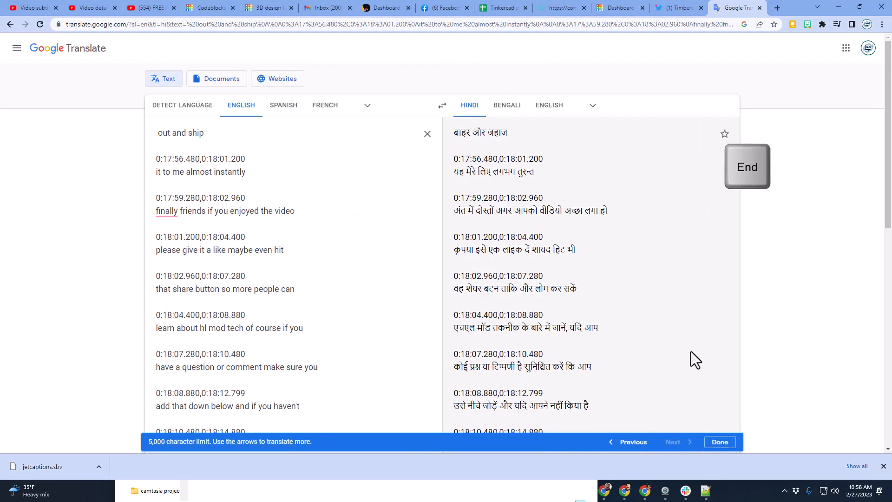
key(End)
click(678, 312)
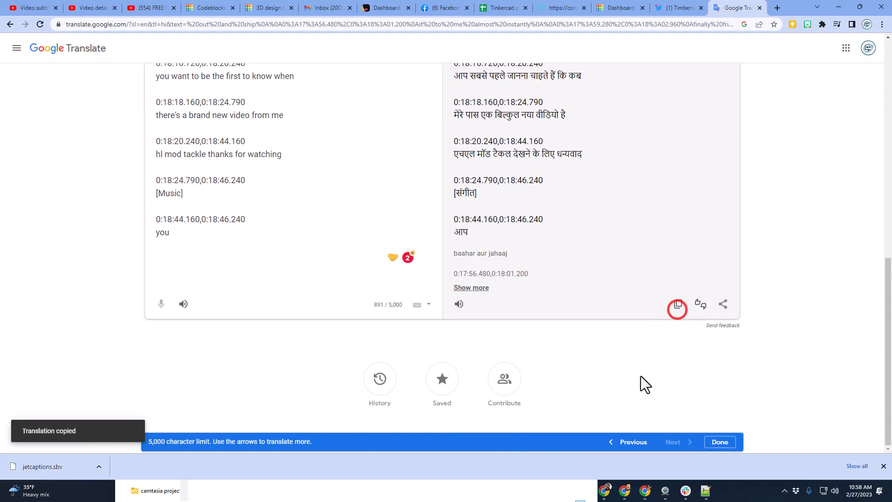
click(706, 492)
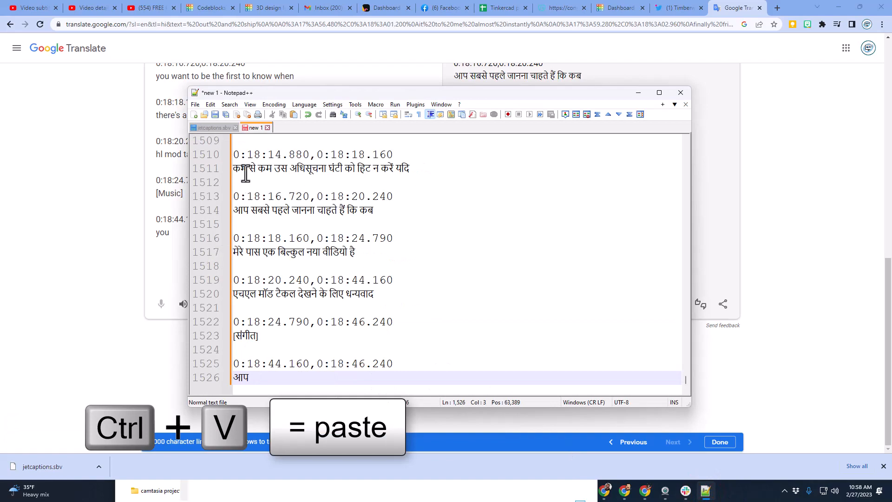
Save the assembled Hindi captions in the Downloads folder as jetcaptionsh.sbv.
scroll(274, 192, up, 20)
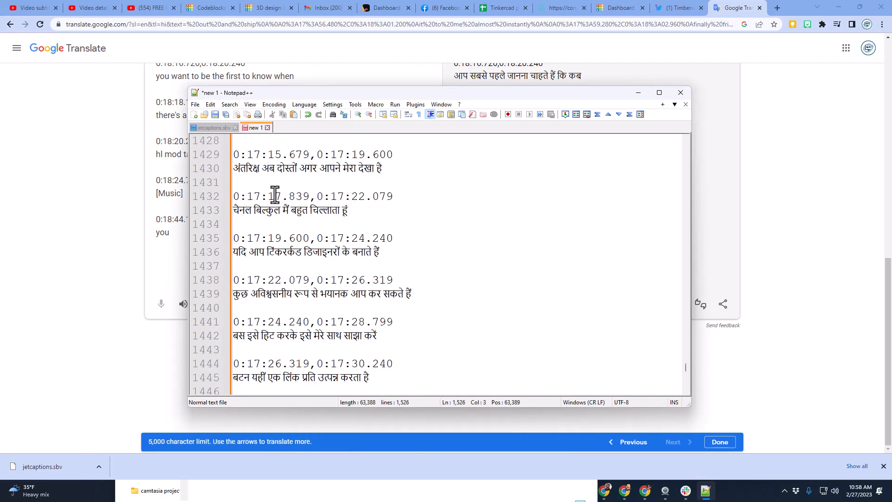
scroll(278, 191, down, 20)
scroll(280, 190, up, 16)
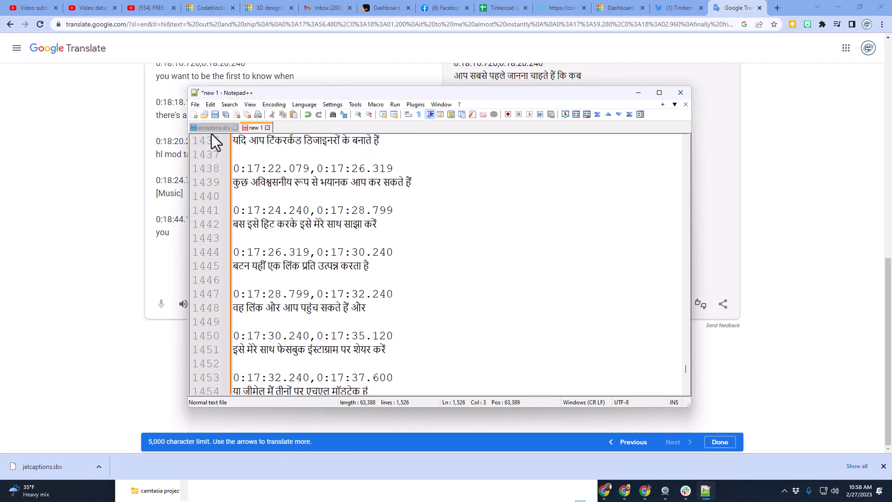
click(194, 105)
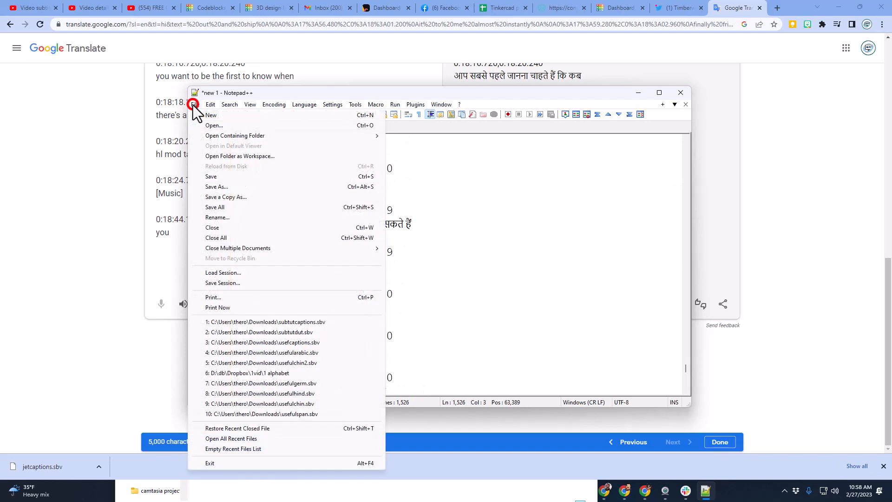
click(216, 176)
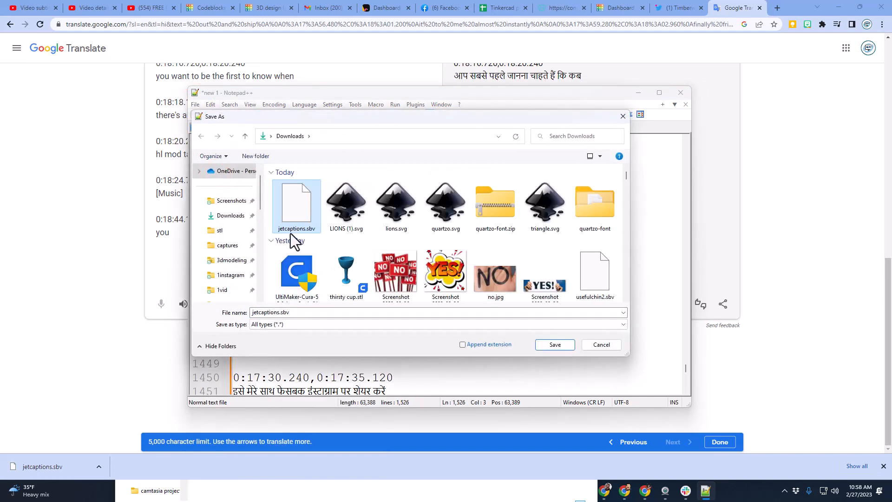
click(277, 312)
text(h)
click(560, 342)
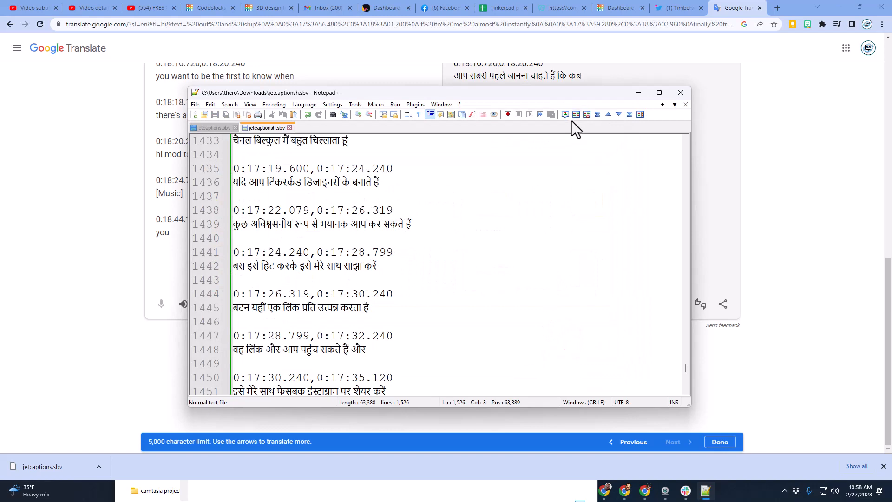
Switch to YouTube Studio, upload jetcaptionsh.sbv as the video's Hindi subtitles with timing, and publish them.
click(40, 7)
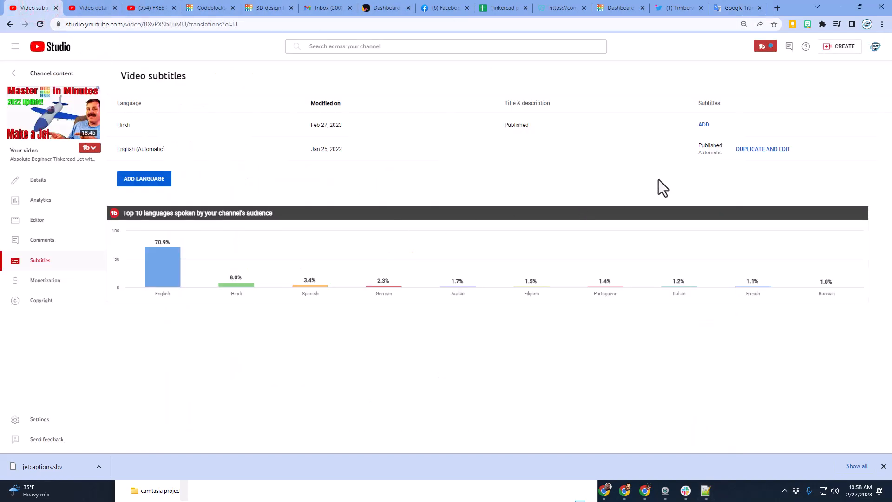
click(705, 124)
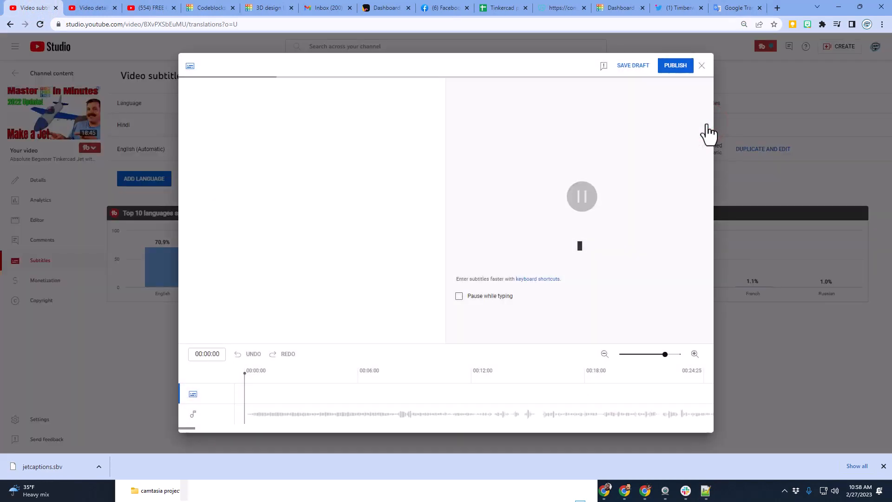
click(267, 118)
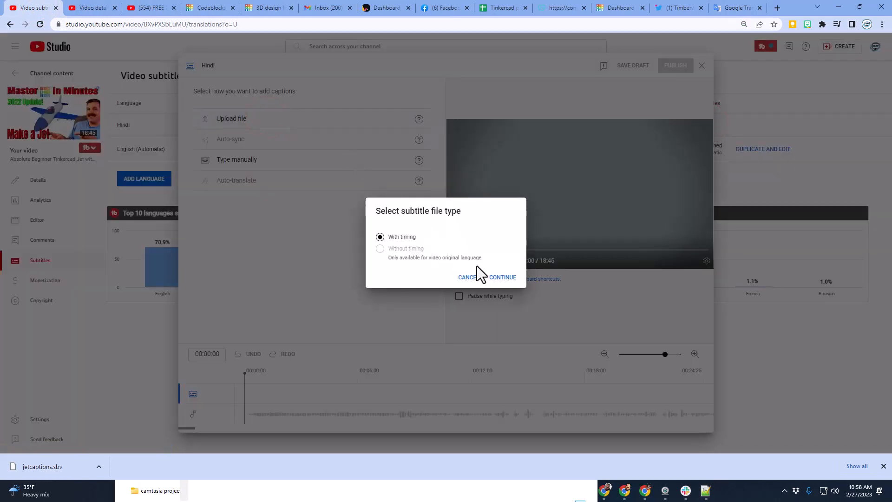
click(496, 277)
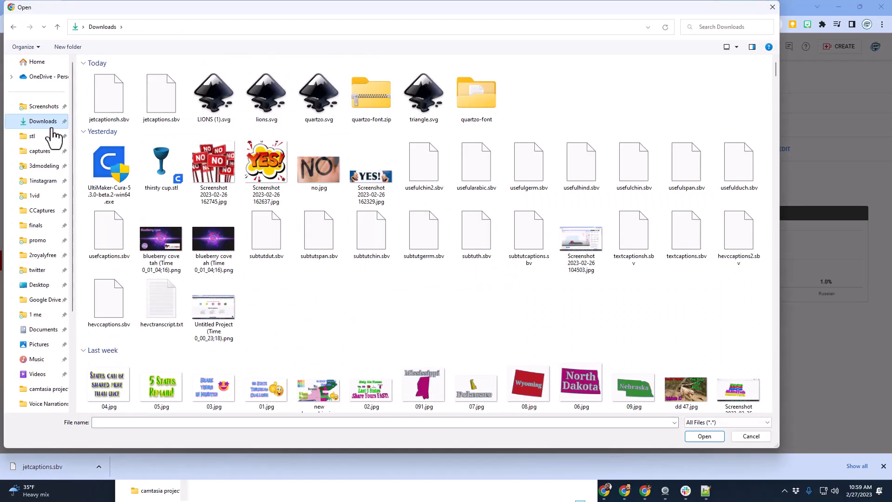
double_click(105, 92)
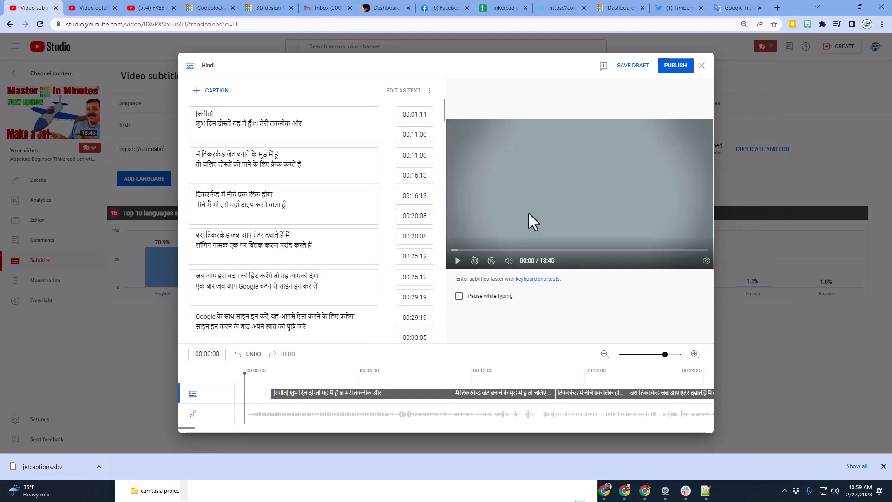
click(670, 65)
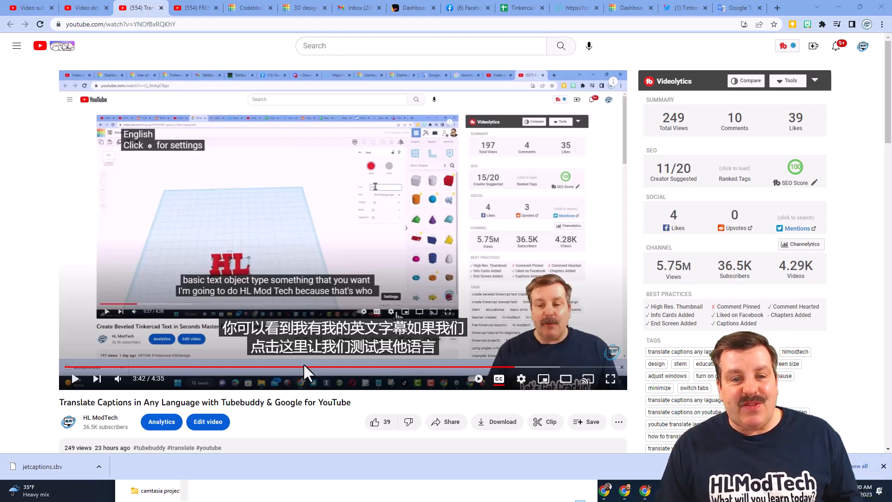
Like and heart the viewer comment praising the Hindi translation on the "Translate Captions in Any Language" video page.
scroll(312, 345, down, 7)
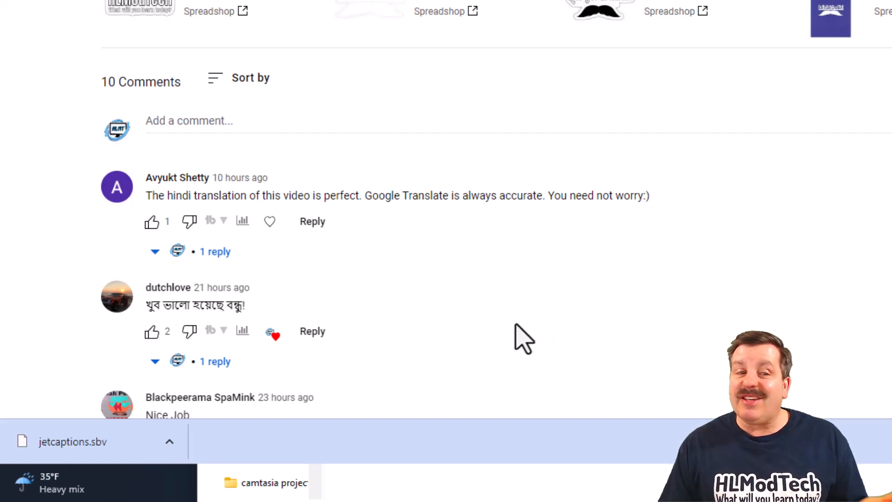
click(152, 222)
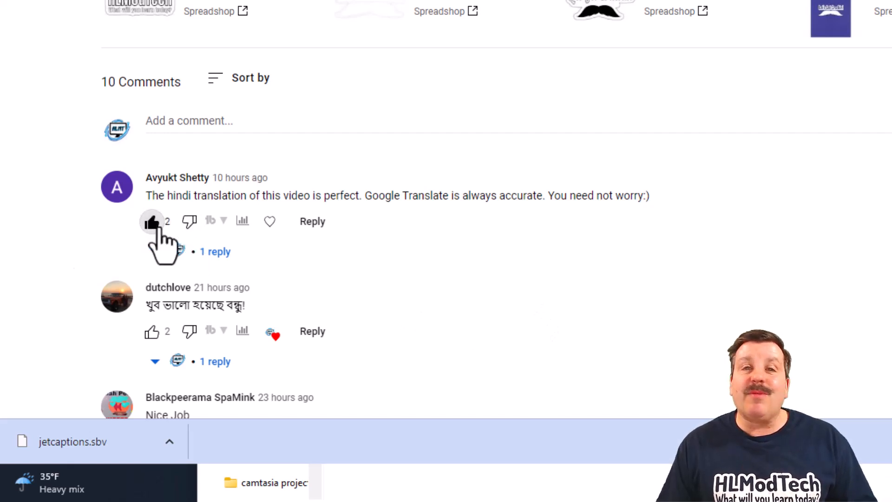
click(270, 221)
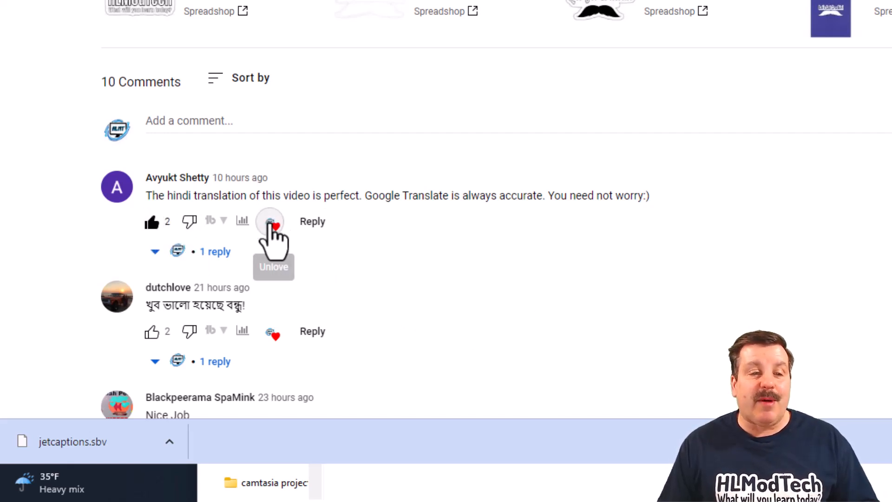